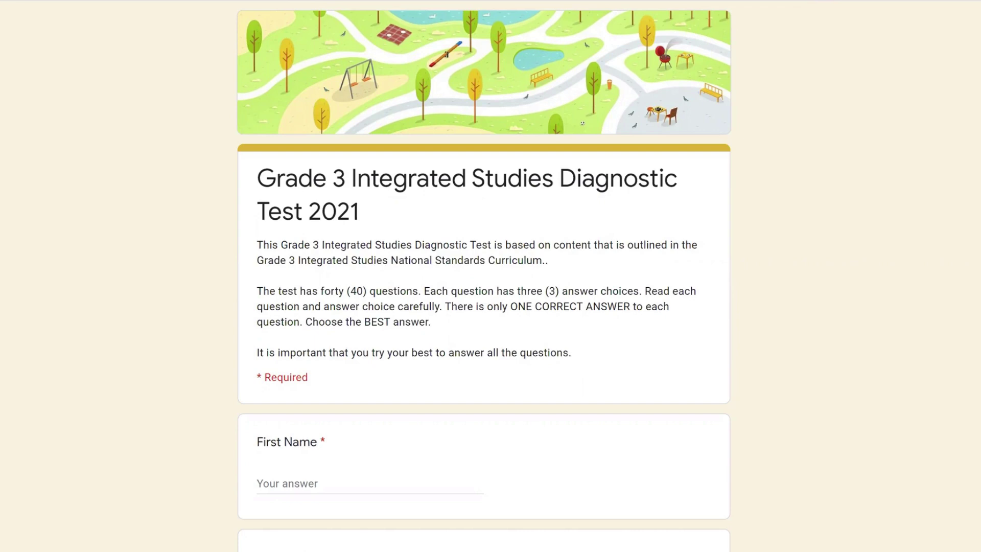
Step: Scroll the Integrated Studies form past its title to the First, Middle and Last Name questions
scroll(484, 276, down, 3)
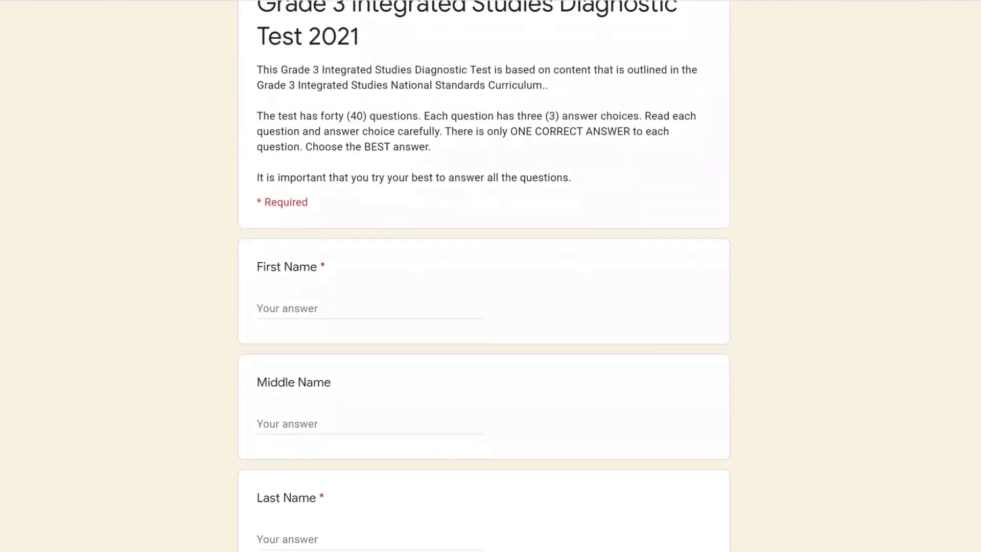
scroll(484, 276, up, 3)
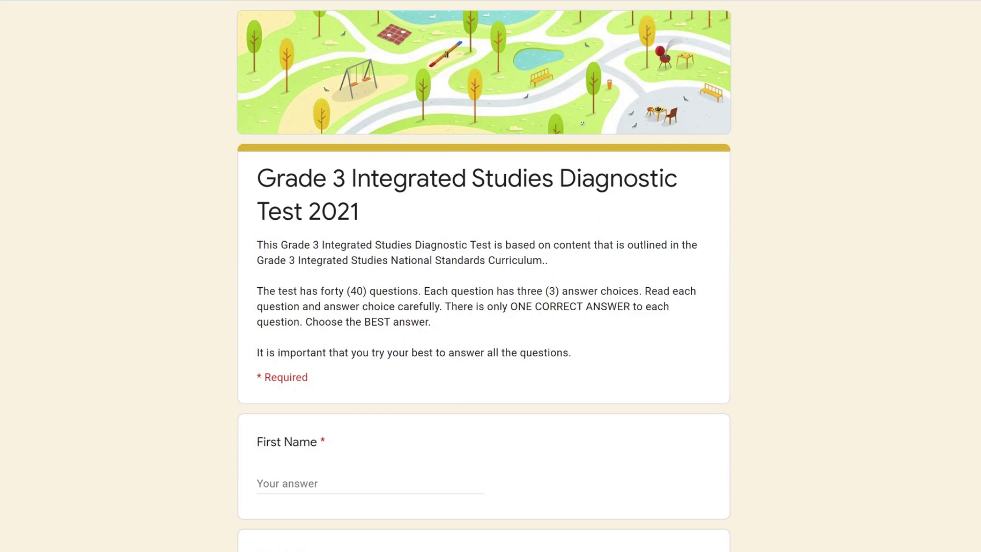
scroll(483, 276, down, 2)
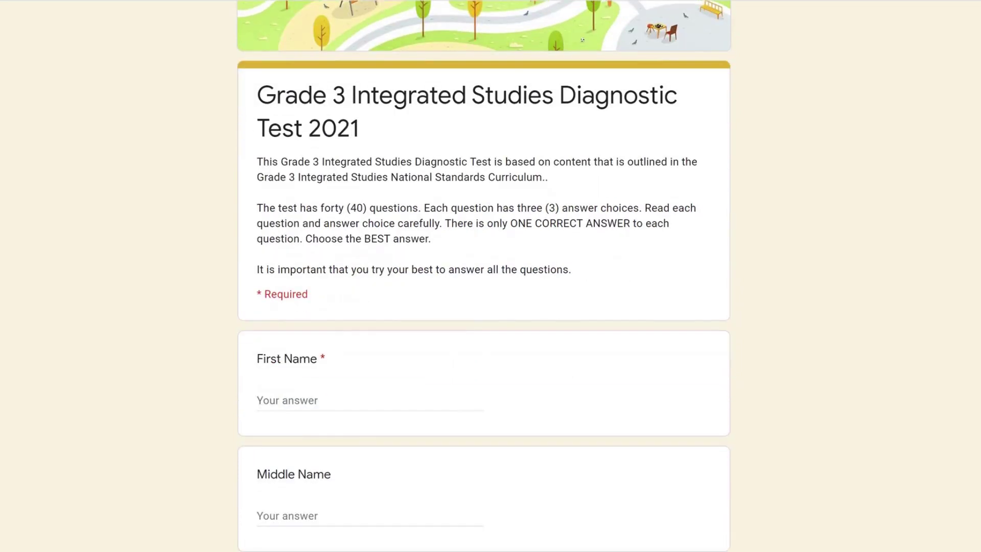
scroll(483, 276, down, 4)
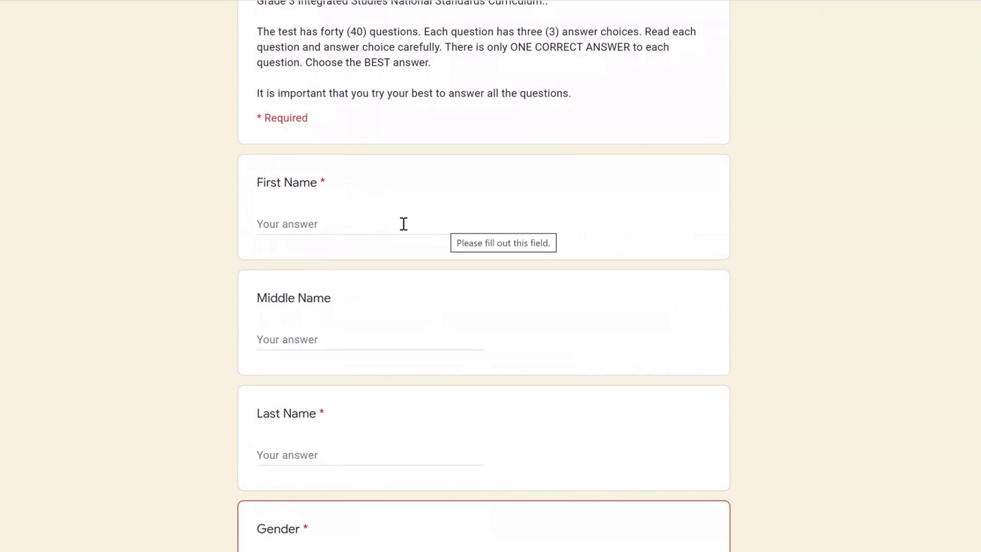
Step: Leave First Name blank to trigger its required flag, then confirm Gender offers only Male or Female
click(403, 224)
click(588, 250)
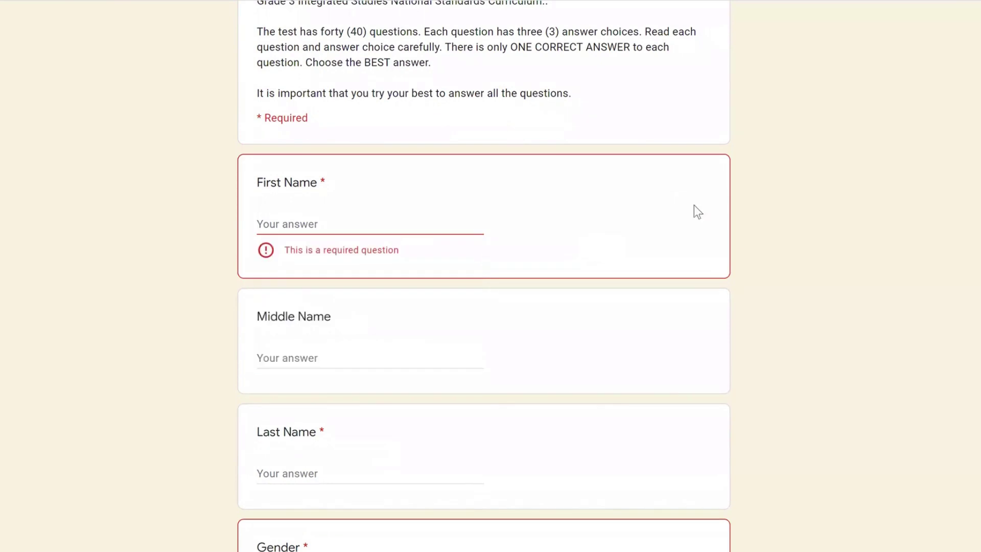
scroll(483, 276, down, 3)
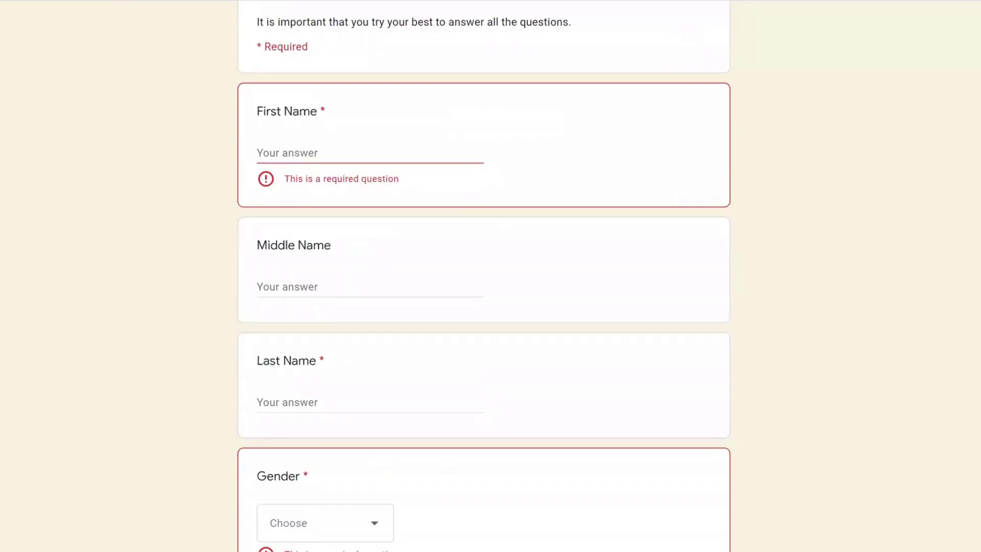
scroll(378, 258, down, 3)
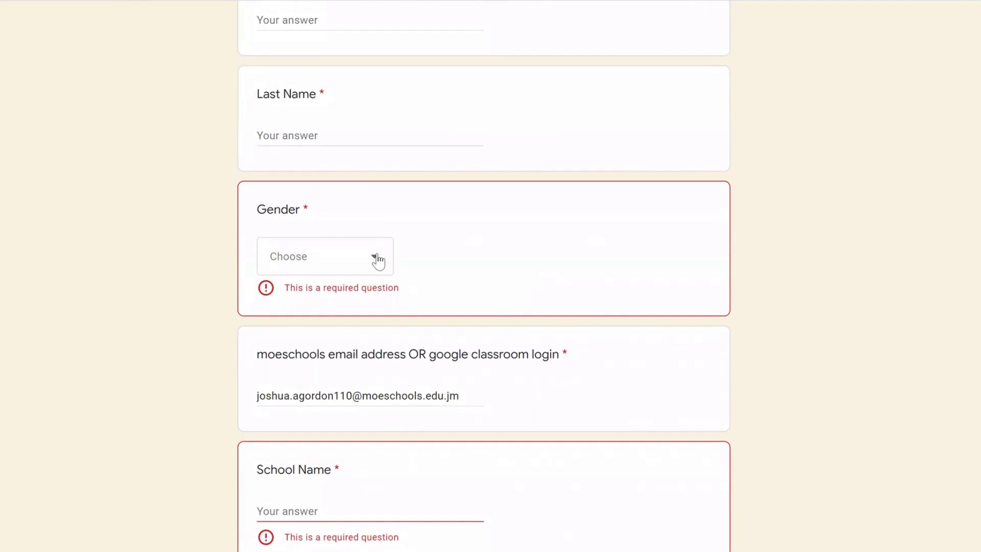
click(378, 261)
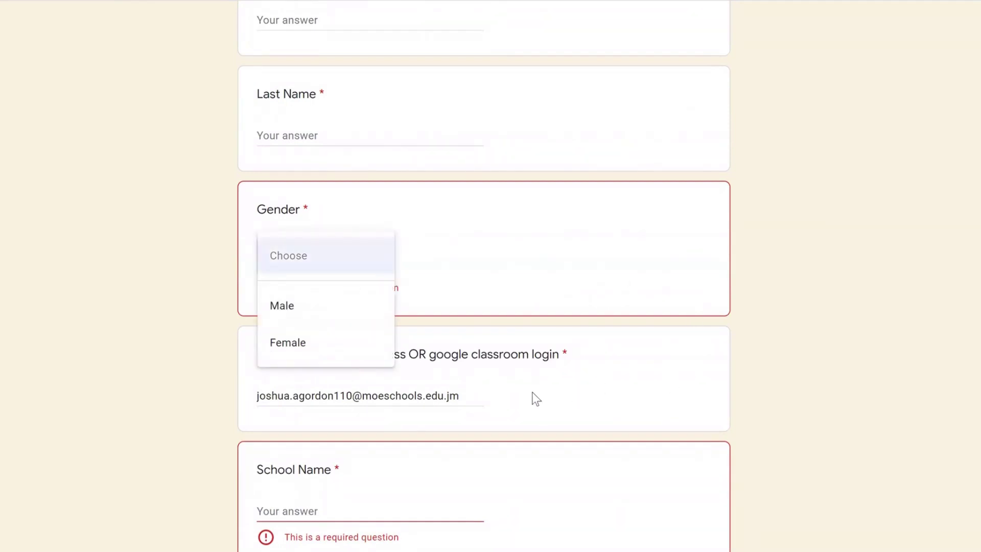
click(466, 394)
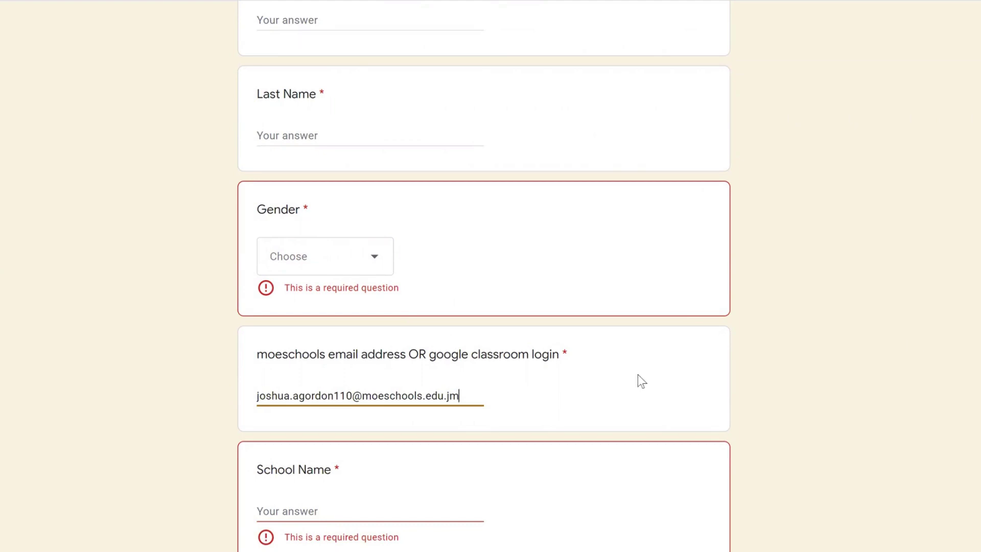
Step: Scroll down to the Parish question and view its list of parishes without choosing one
scroll(933, 376, down, 5)
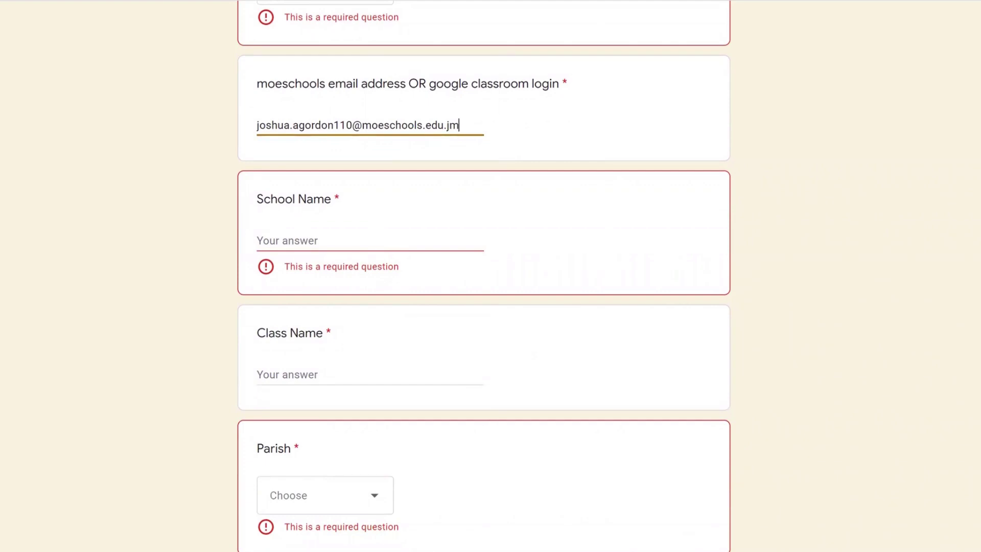
scroll(483, 276, down, 2)
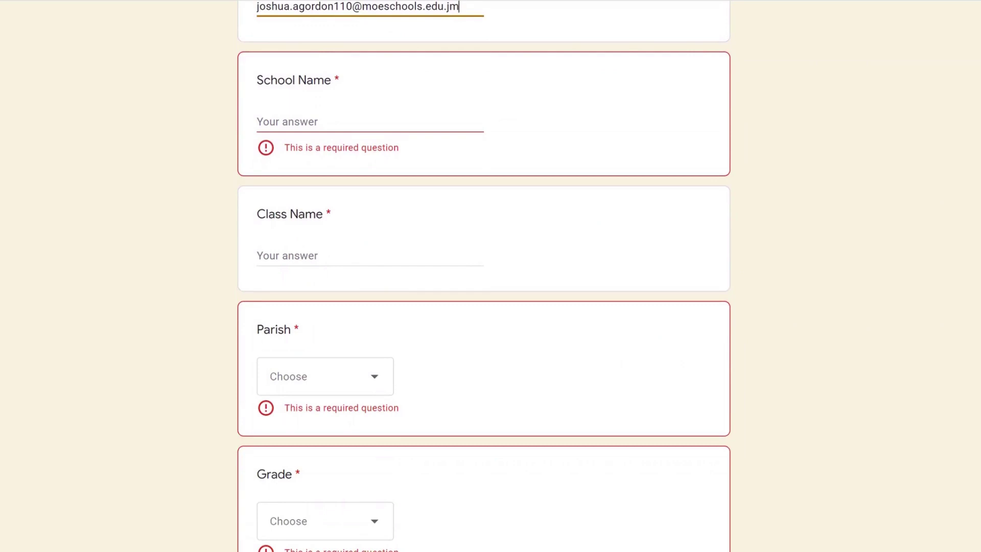
scroll(483, 275, down, 2)
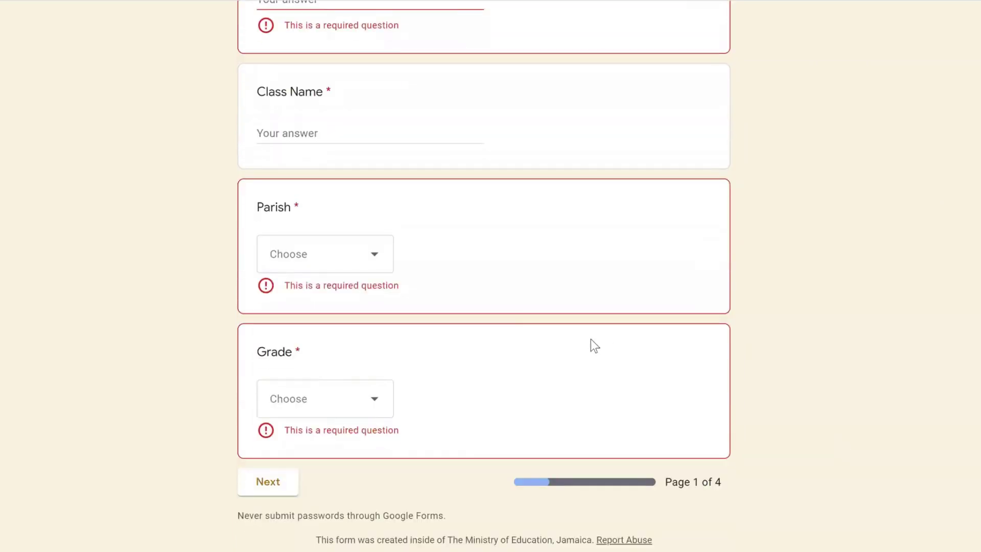
click(385, 263)
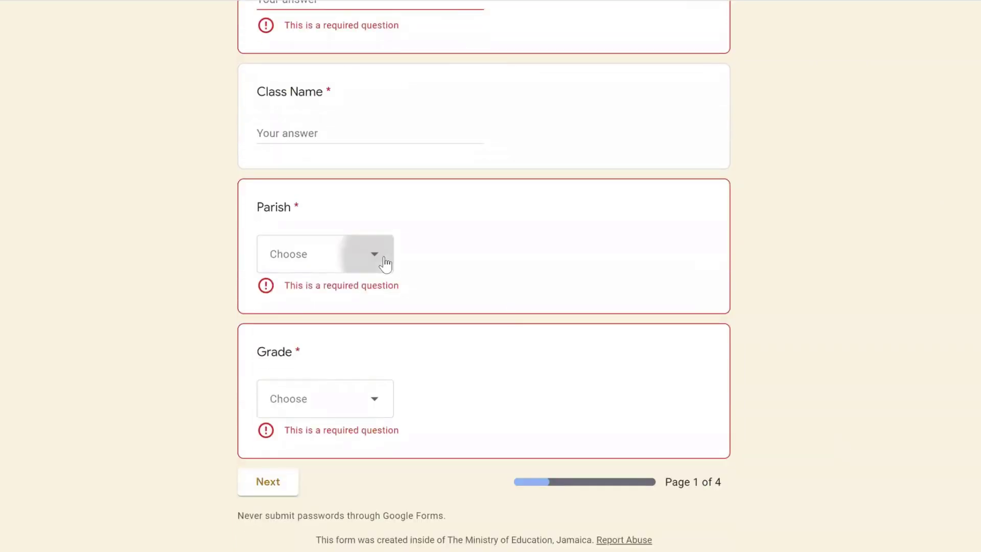
click(462, 247)
Step: View the Grade choices without selecting one, then return toward the top of the form
click(376, 410)
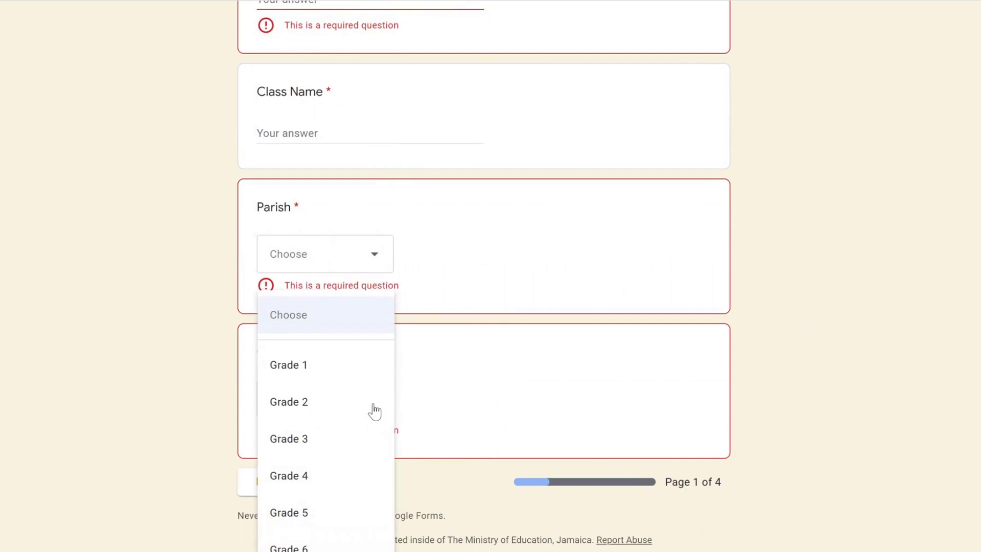
click(544, 378)
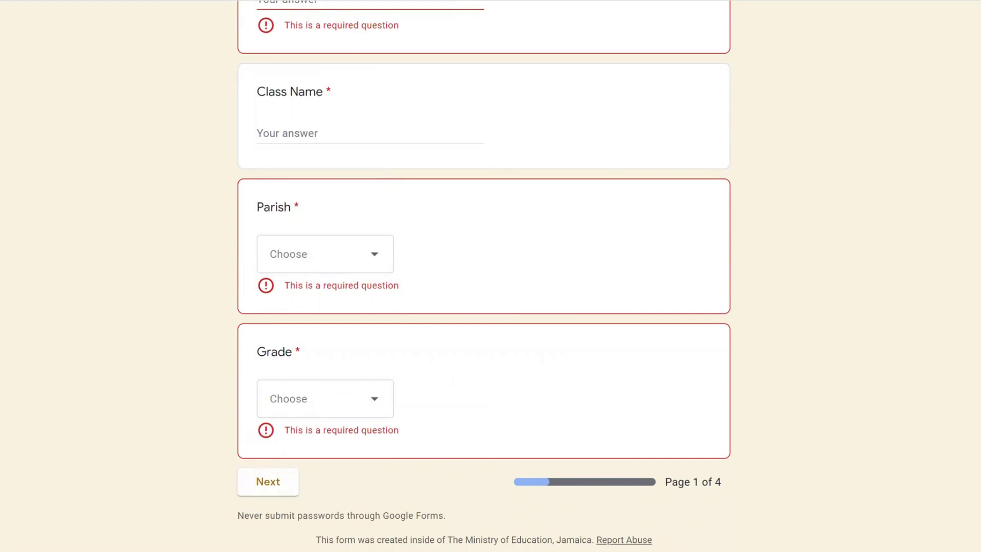
scroll(483, 276, up, 20)
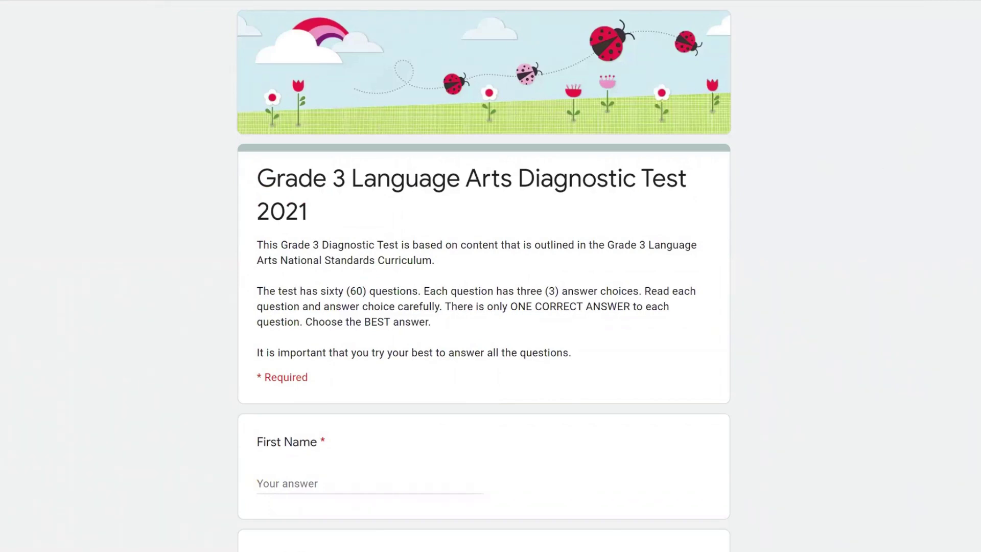
Step: Look over the top of the Language Arts form's student-info section
scroll(483, 276, down, 4)
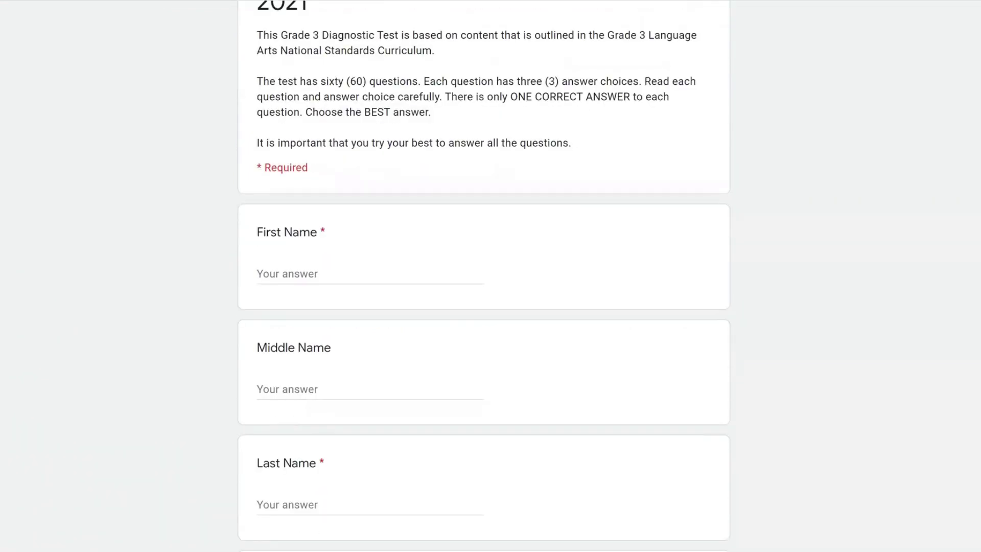
scroll(483, 276, up, 2)
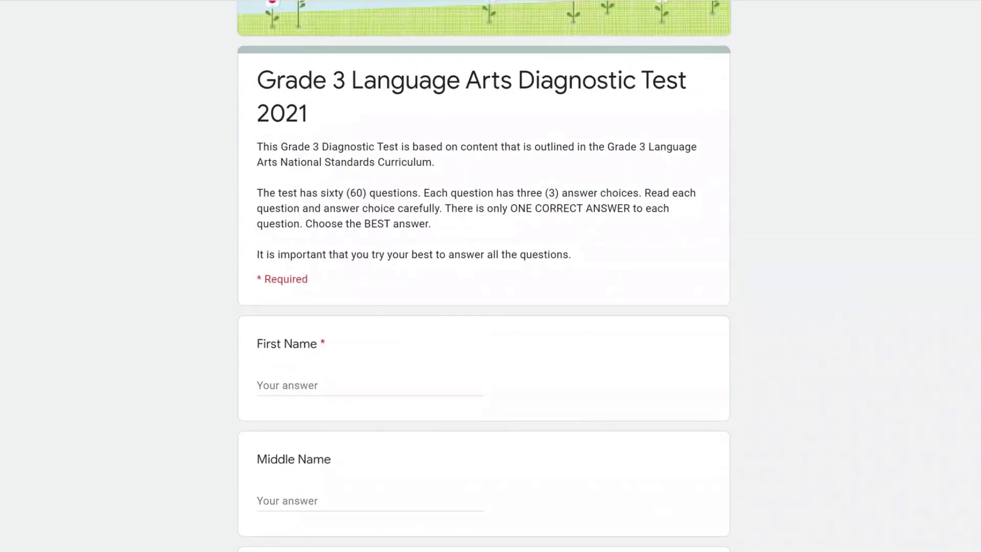
scroll(483, 275, down, 3)
scroll(483, 276, up, 4)
scroll(483, 275, up, 1)
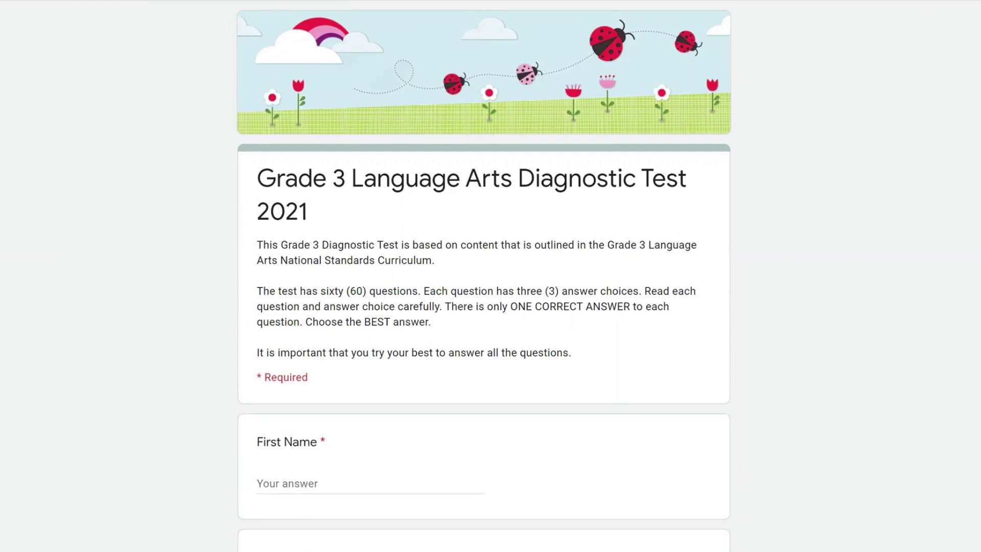
Step: Scroll the Language Arts student-info fields down to Grade and Next, then back up
scroll(484, 276, down, 6)
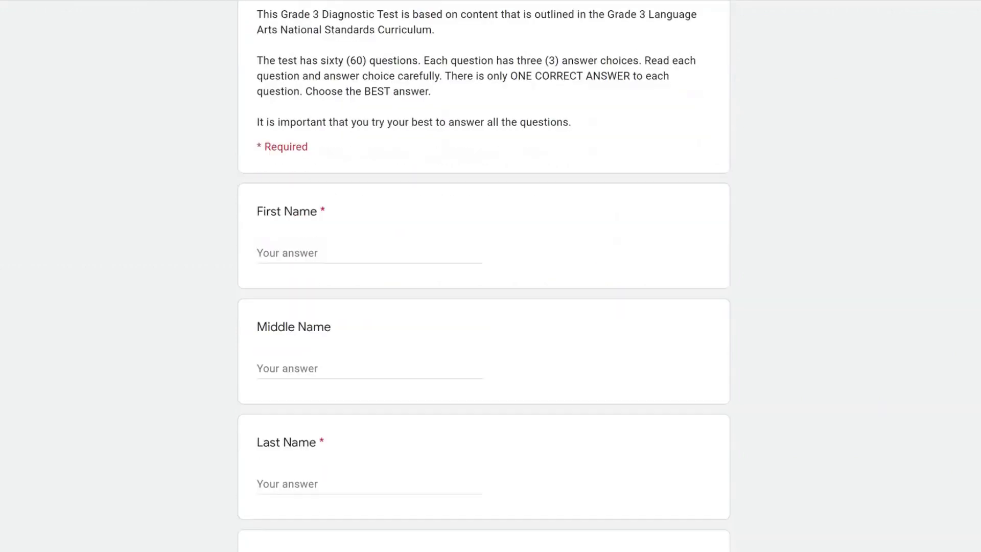
scroll(483, 275, down, 1)
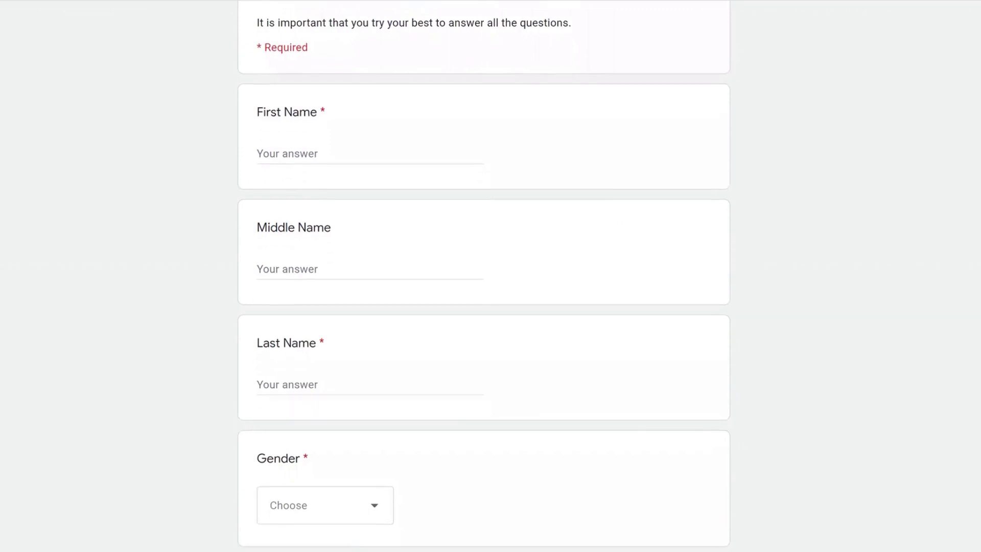
scroll(483, 276, down, 2)
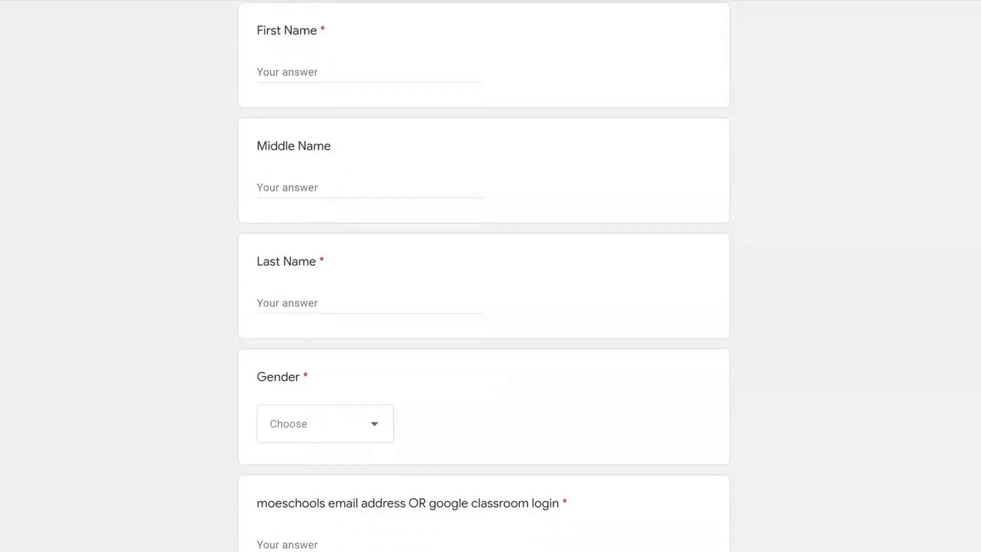
scroll(483, 276, down, 4)
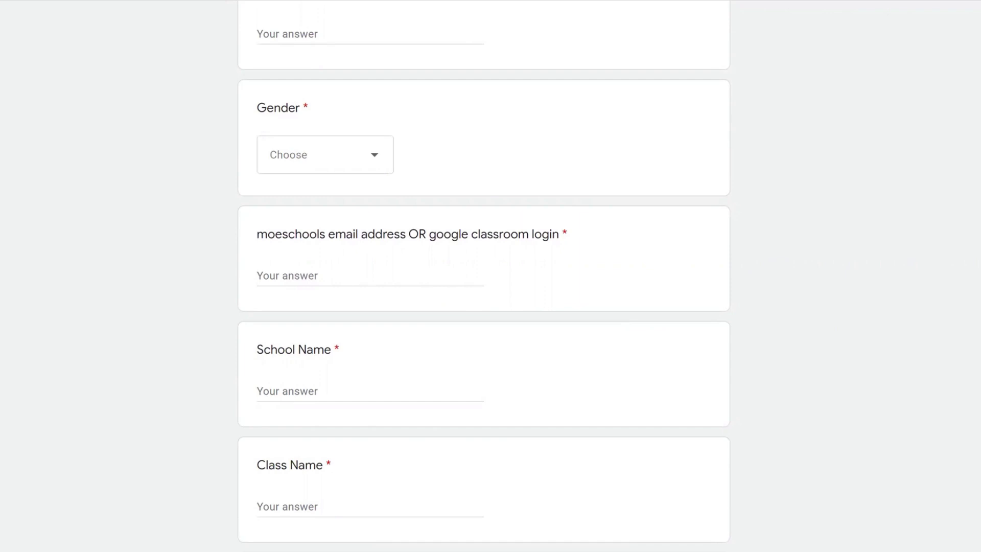
scroll(483, 275, down, 6)
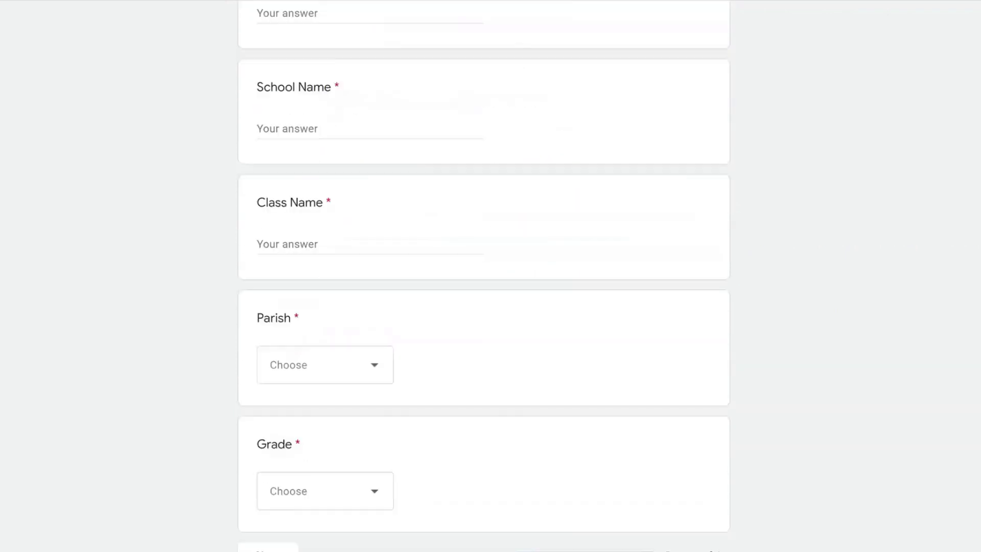
scroll(483, 276, up, 10)
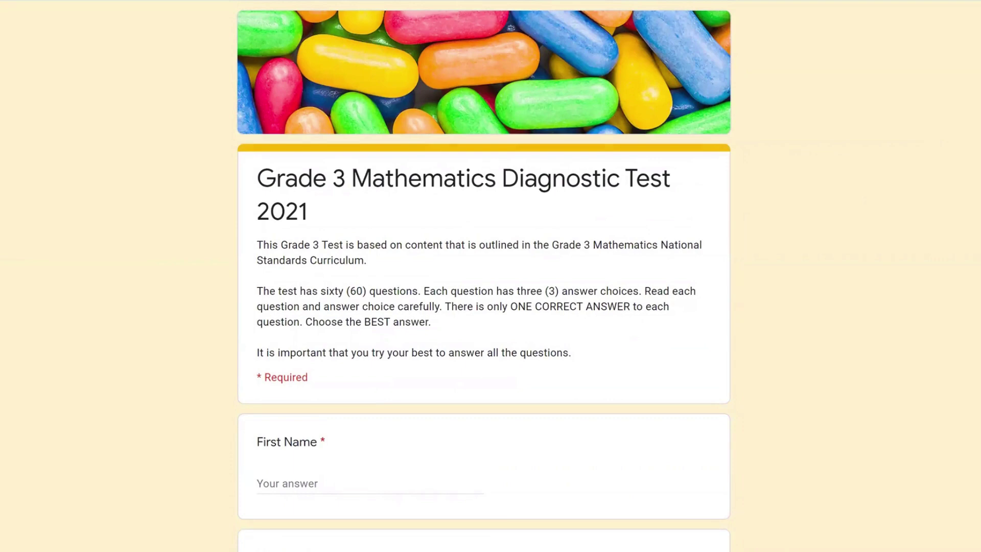
scroll(483, 275, down, 2)
scroll(483, 275, down, 3)
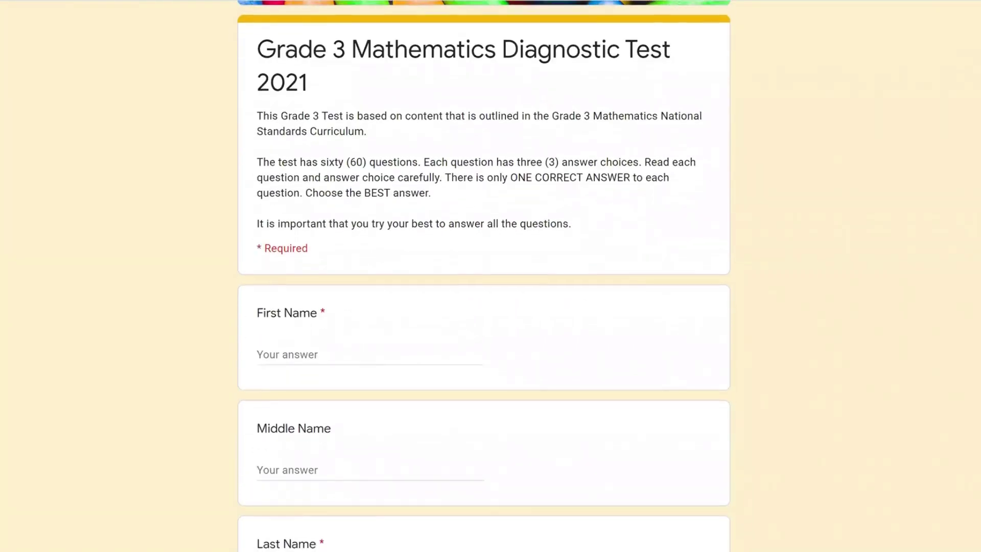
scroll(483, 276, up, 1)
scroll(483, 275, down, 1)
scroll(483, 276, up, 2)
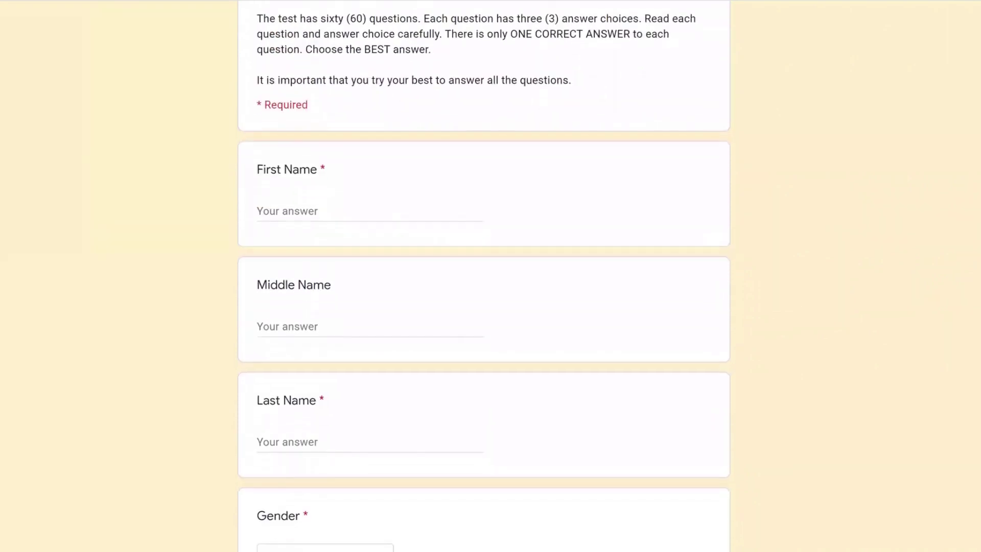
scroll(483, 276, down, 3)
scroll(484, 276, down, 1)
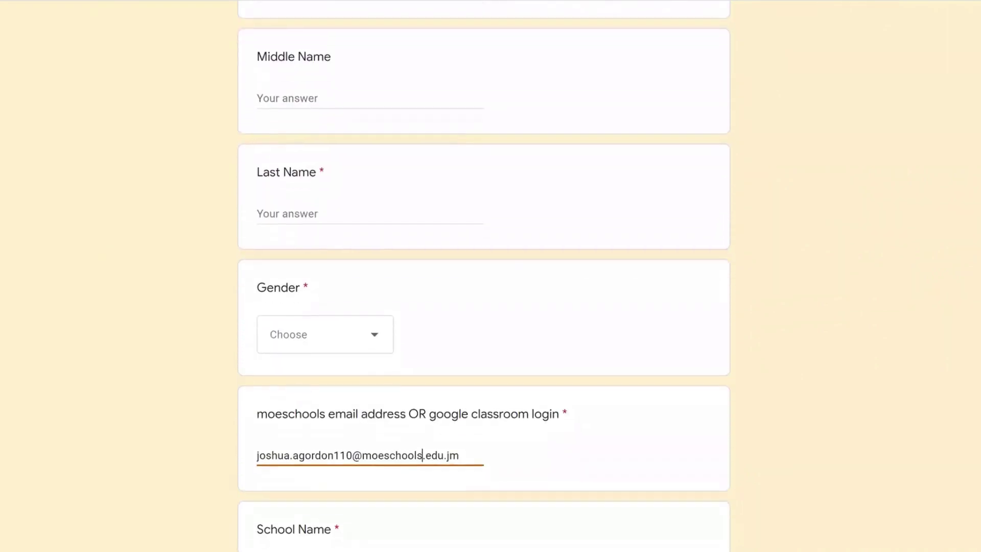
scroll(483, 276, up, 2)
scroll(484, 276, down, 8)
scroll(483, 275, down, 4)
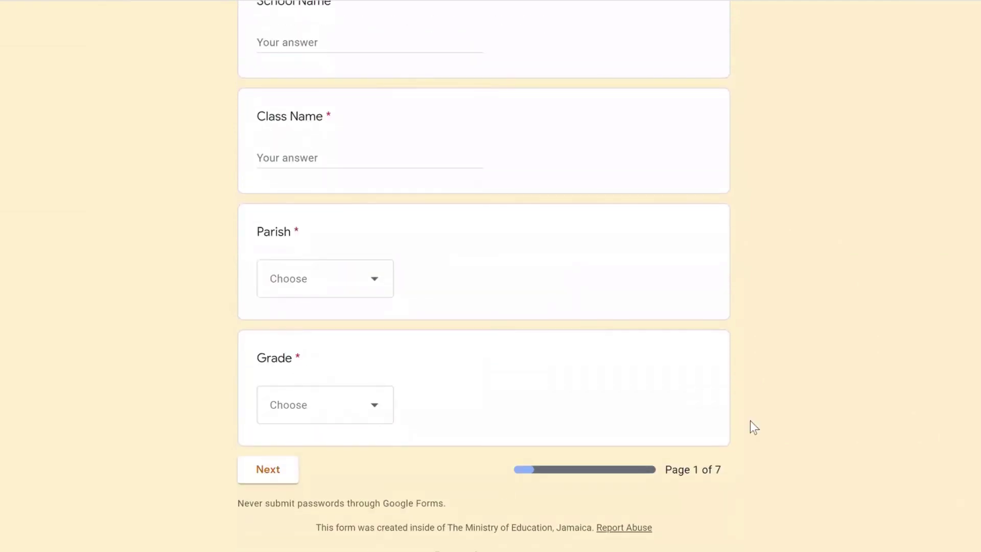
scroll(483, 276, up, 15)
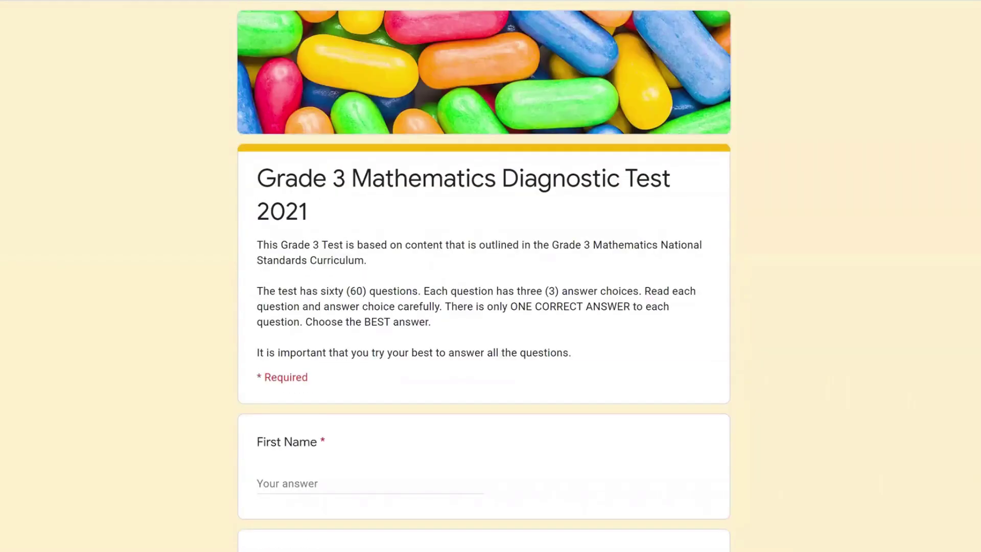